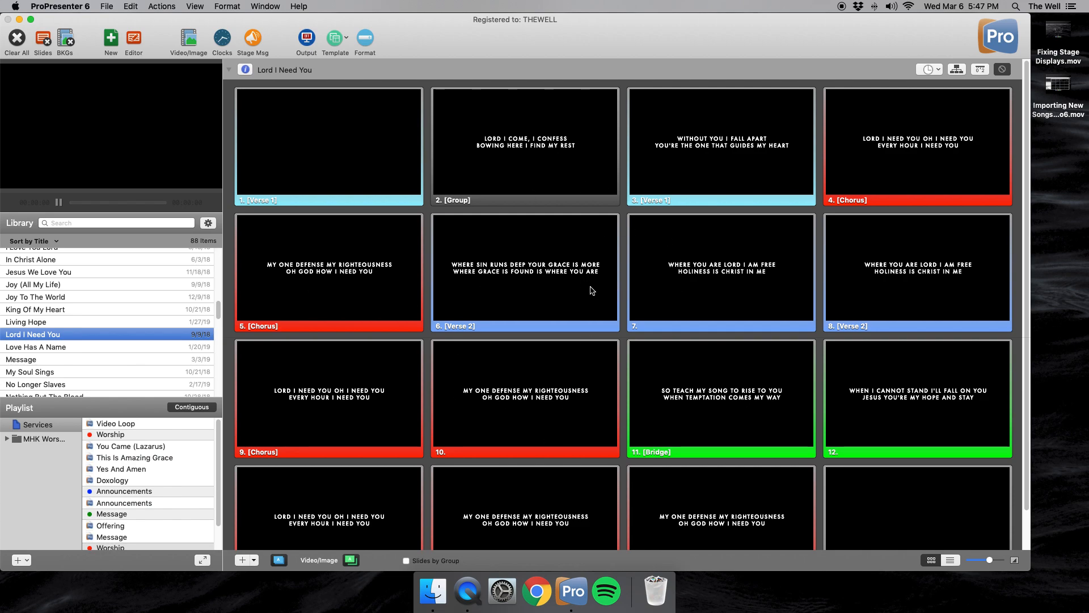
right_click(326, 175)
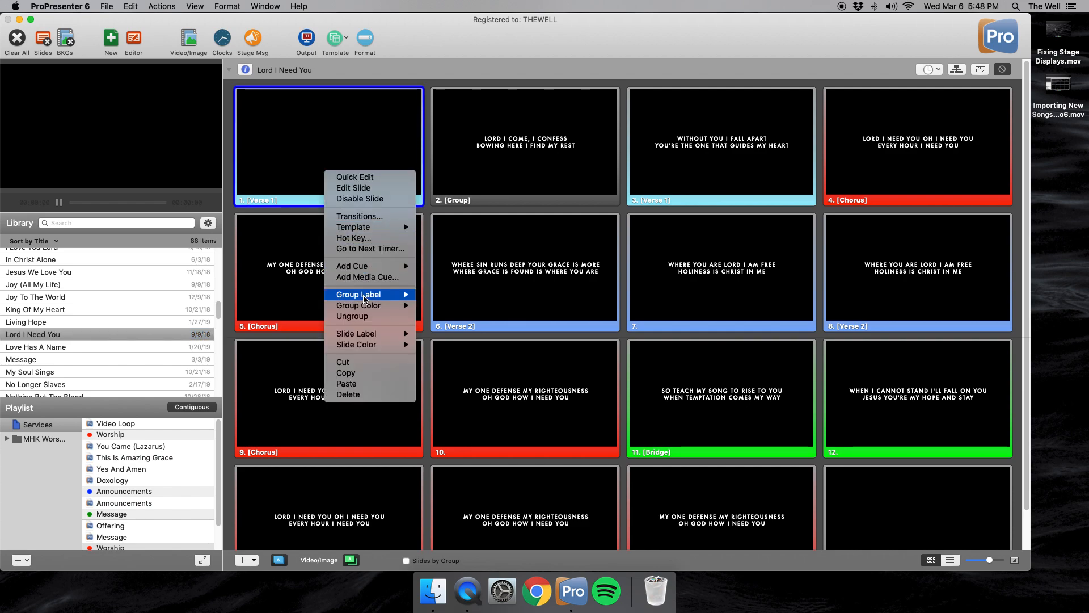
mouse_move(365, 297)
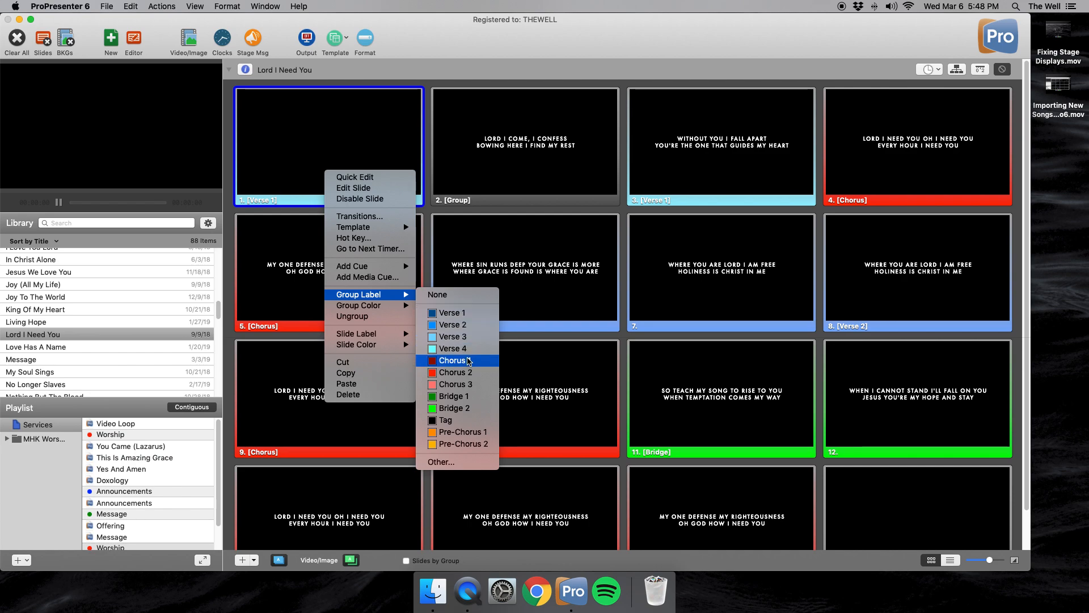
click(627, 210)
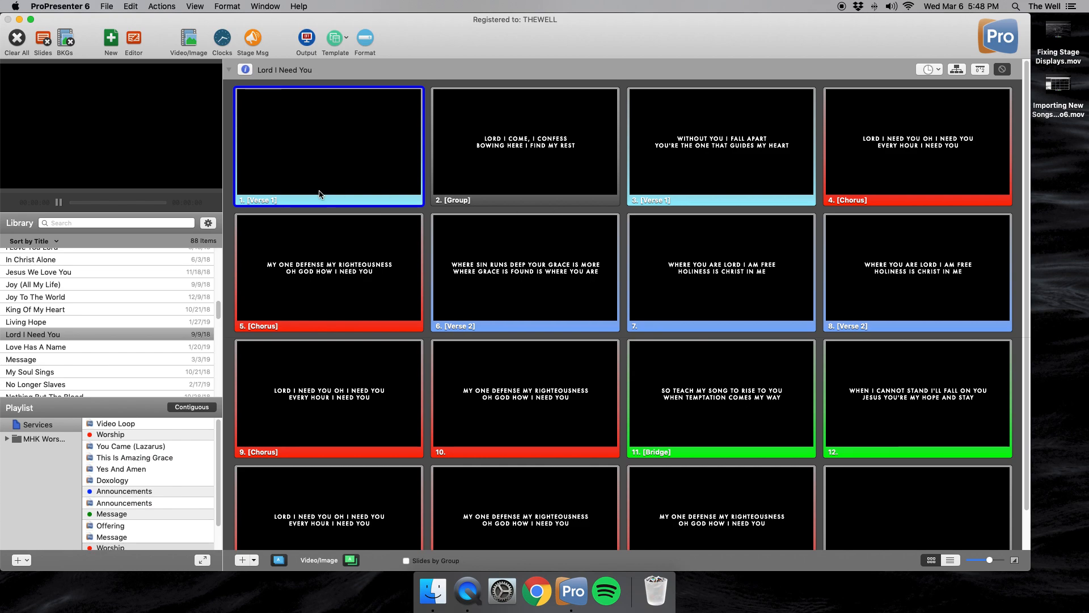
right_click(299, 181)
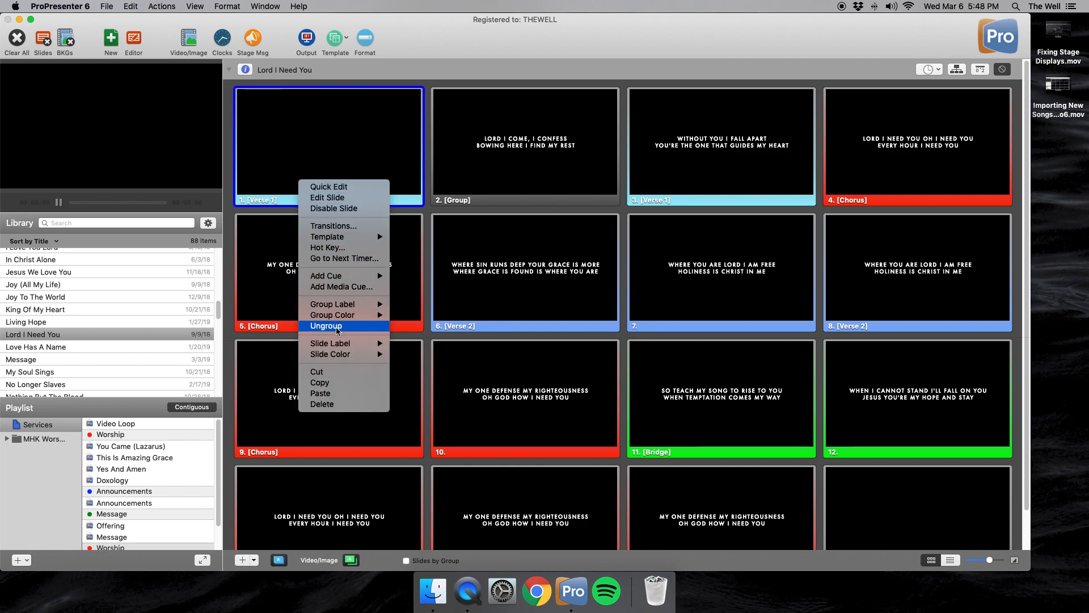
click(270, 202)
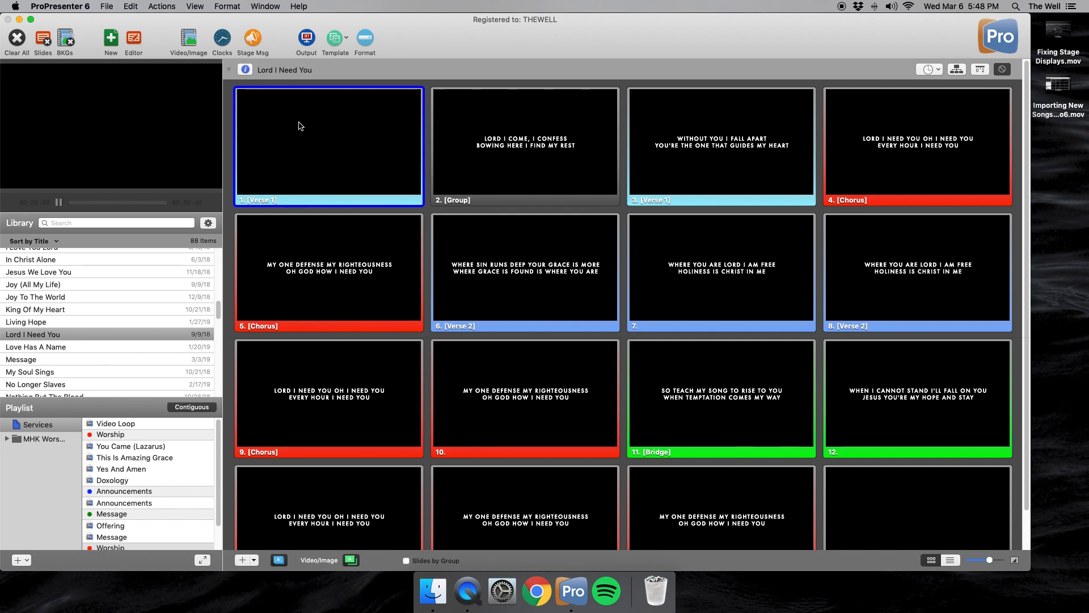
- Ungroup slides 2 and 3 so they join the Verse 1 group of slide 1
right_click(485, 174)
click(522, 318)
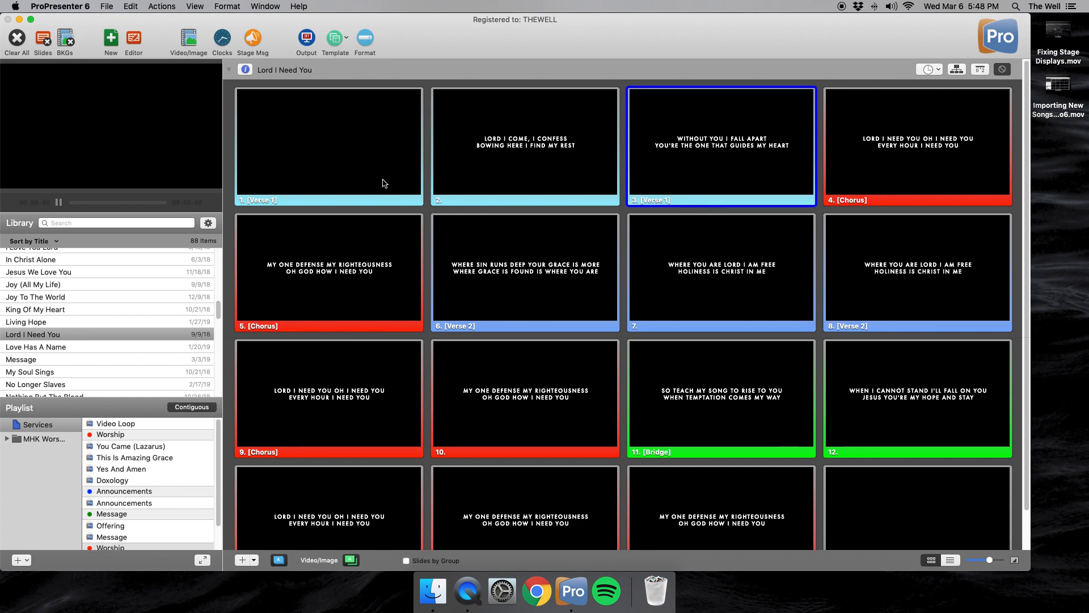
right_click(693, 166)
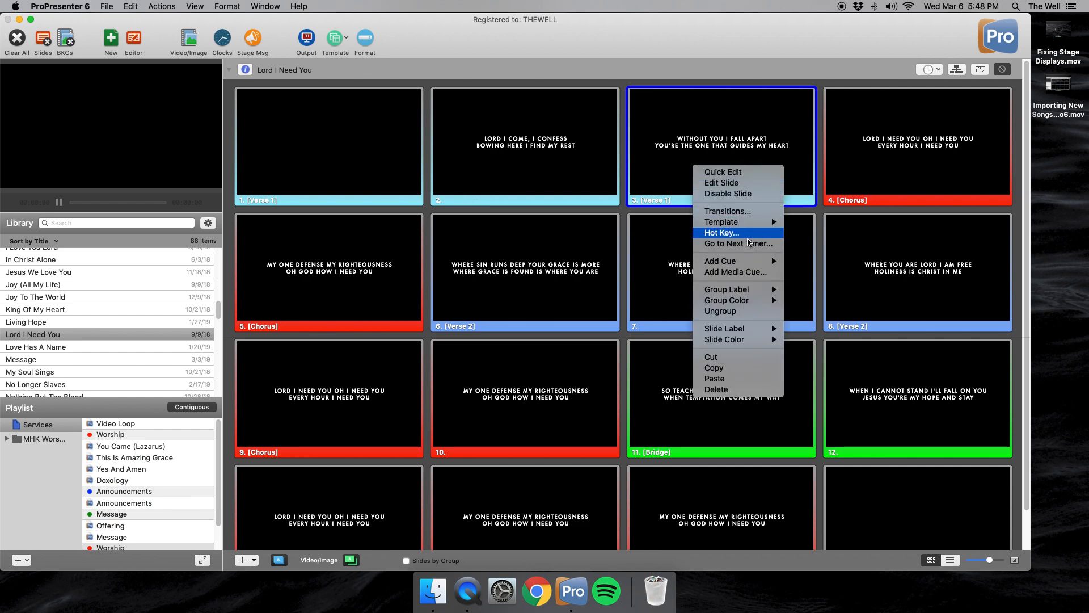
click(740, 313)
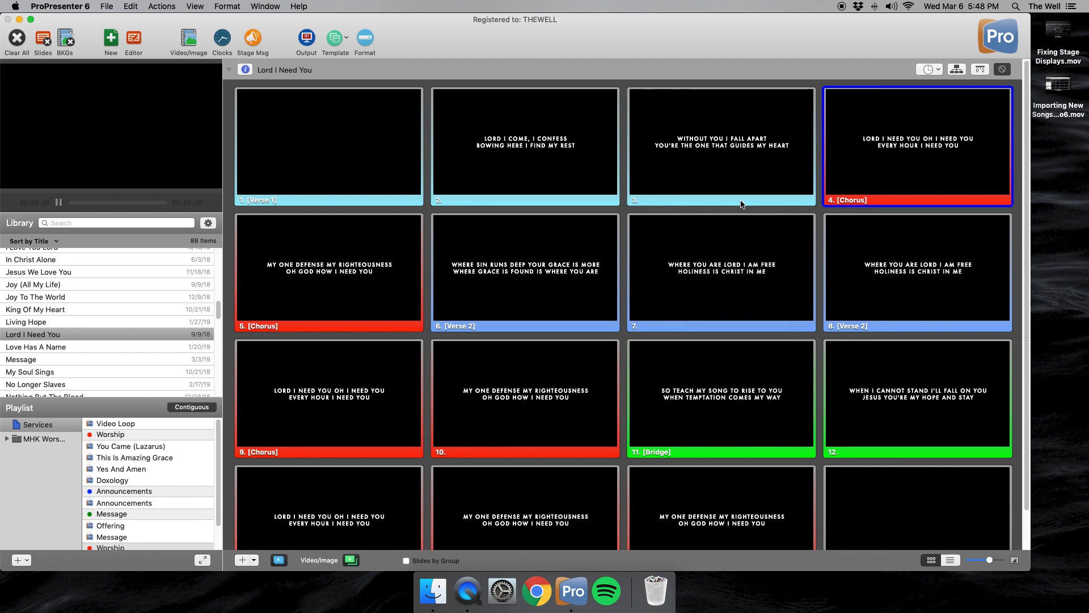
right_click(759, 184)
click(426, 215)
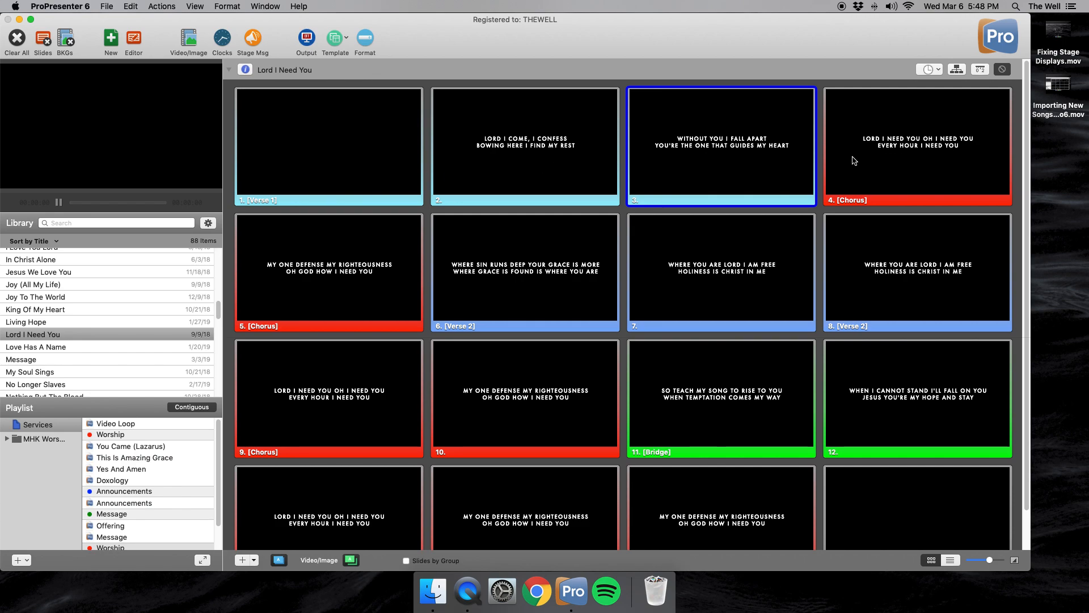
- Give slide 4 the group label Chorus 1 and ungroup slide 5 so it joins that chorus
right_click(902, 170)
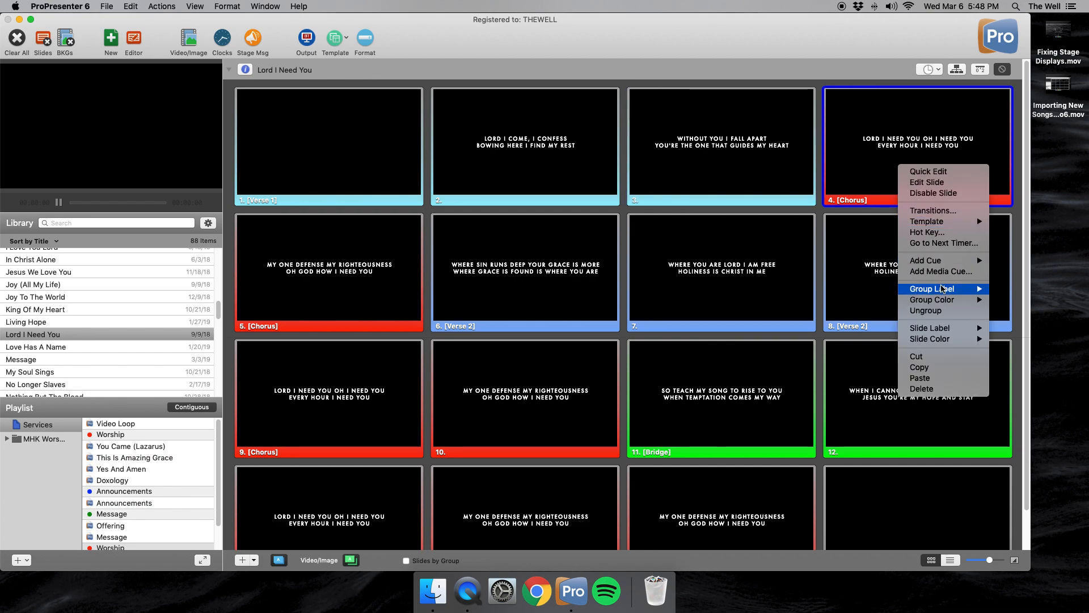
mouse_move(945, 289)
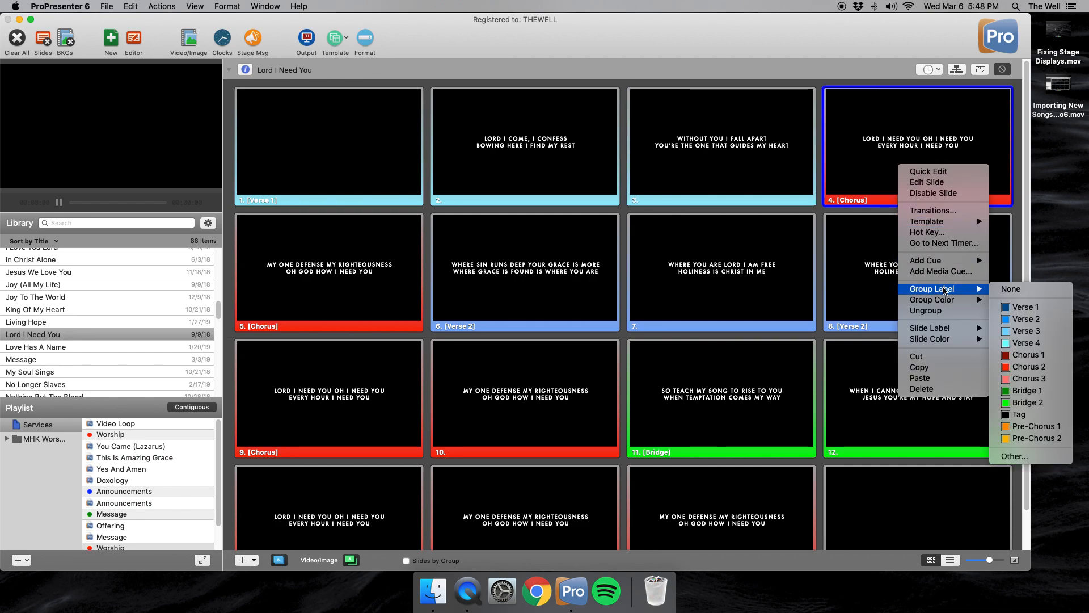
click(1031, 354)
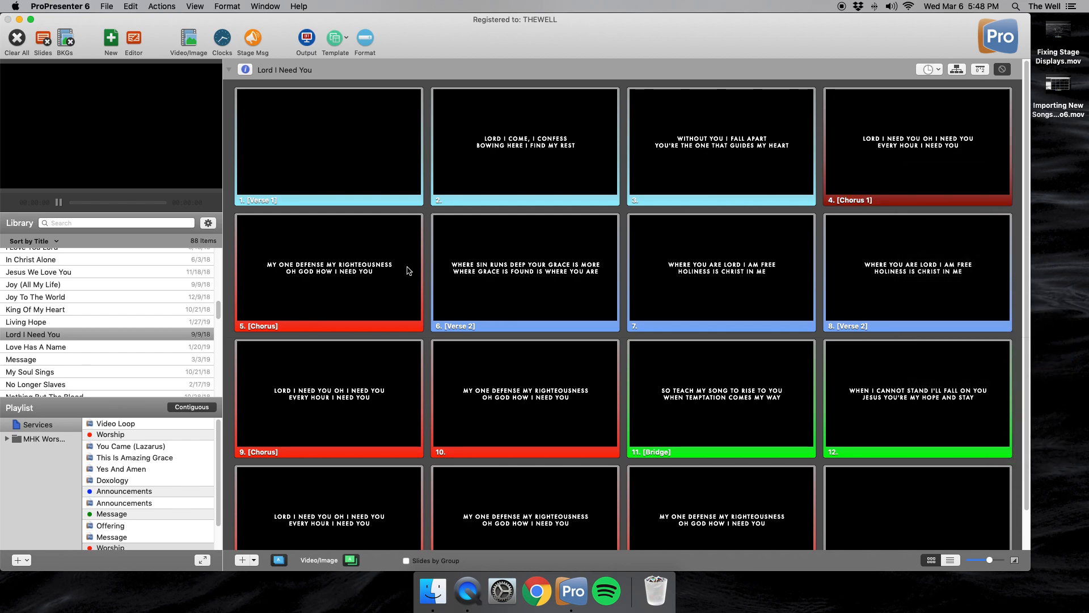
right_click(362, 284)
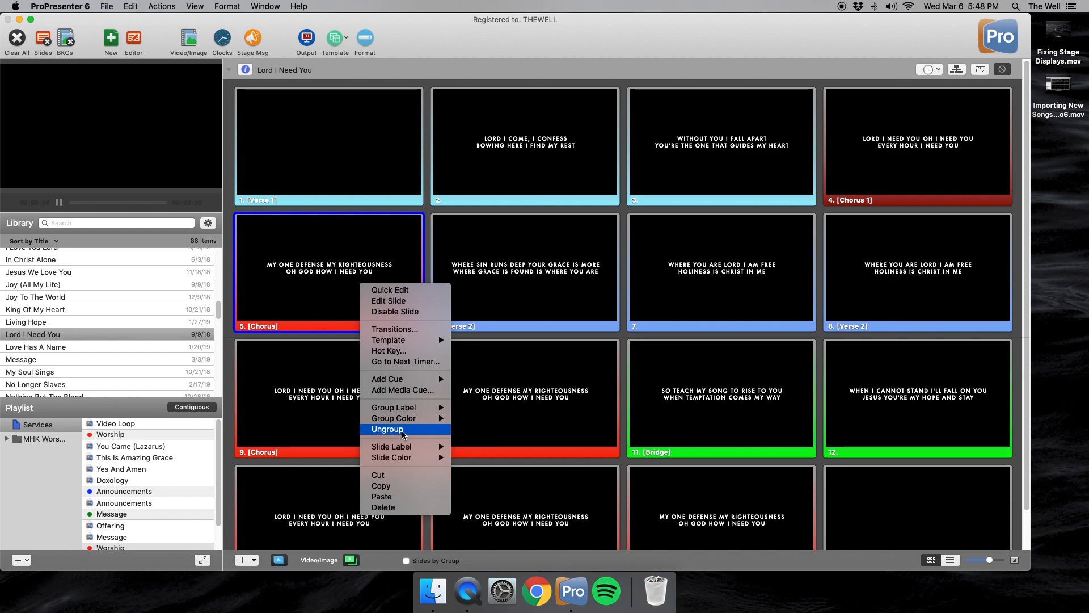
click(403, 434)
click(428, 341)
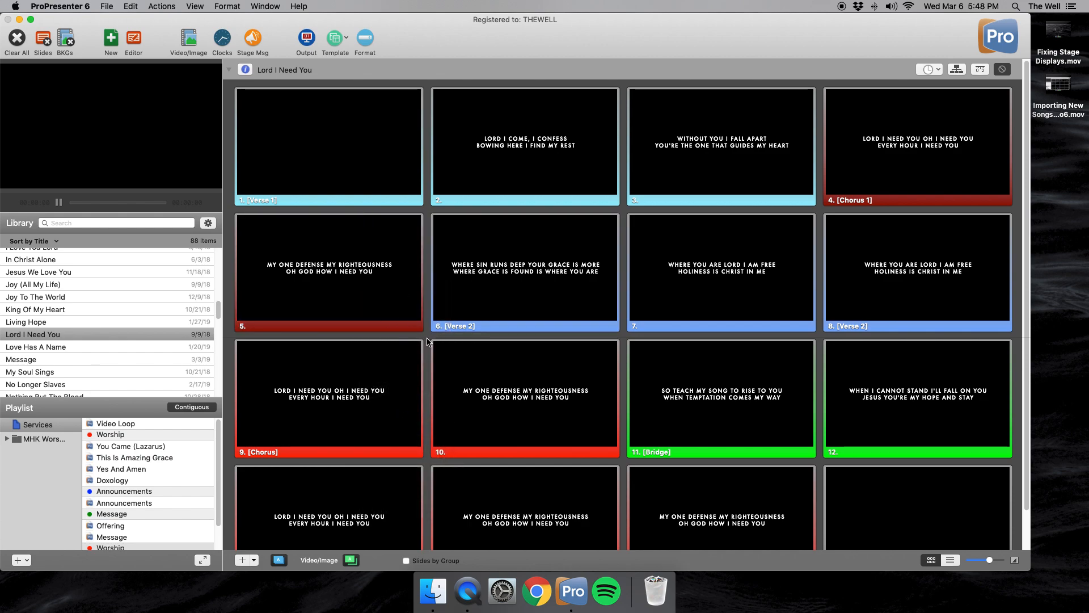
- Add a blank slide directly after slide 5, at the end of the first Chorus 1 group
click(358, 301)
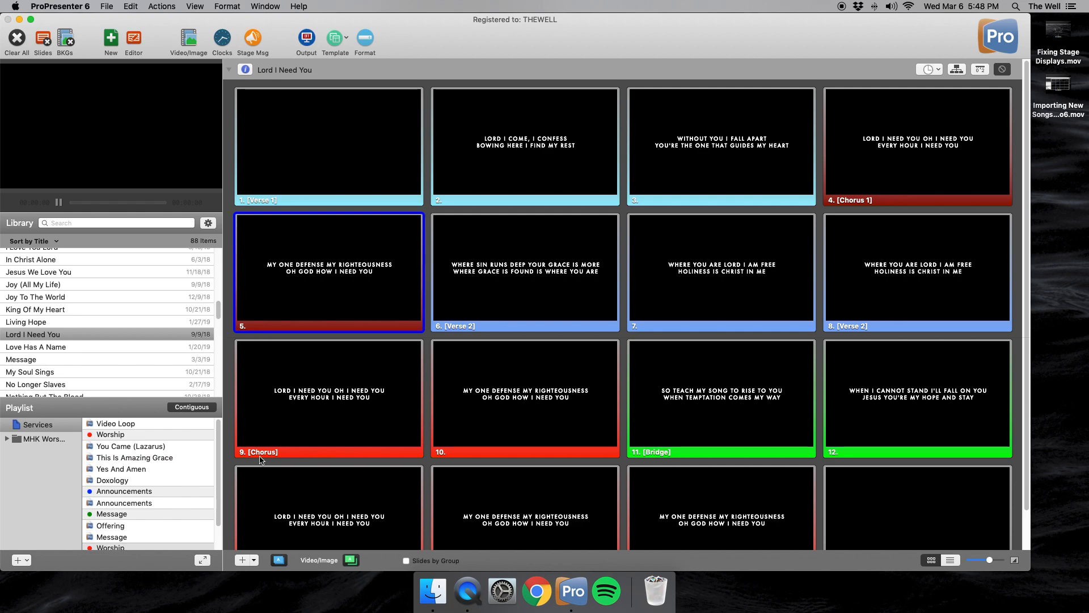
click(243, 560)
click(624, 339)
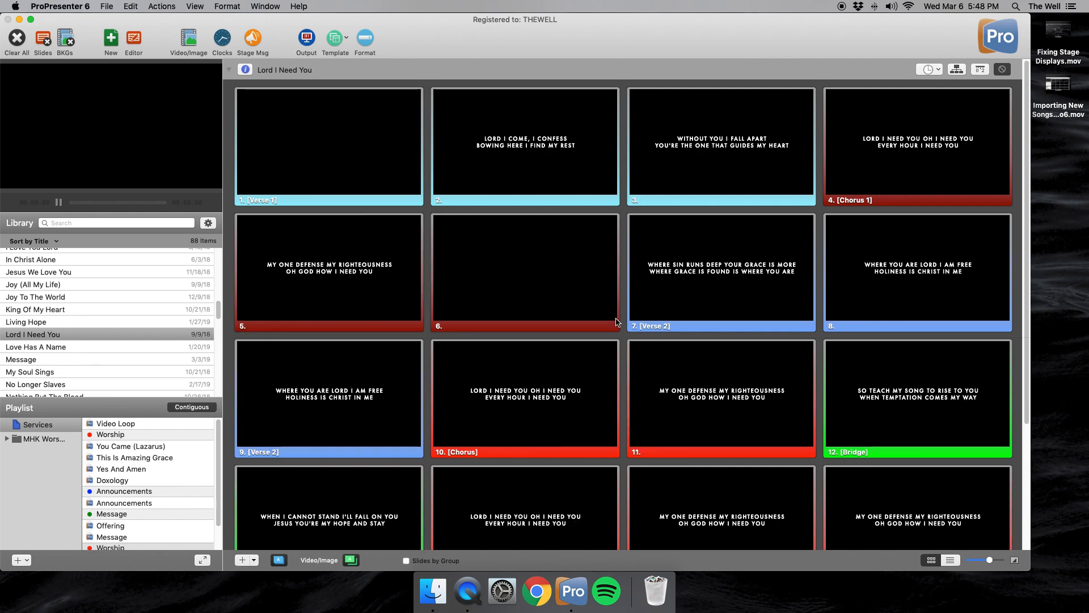
- Apply the Verse 2 group label to slide 7 and ungroup slide 9 so it joins that verse
right_click(699, 293)
mouse_move(740, 418)
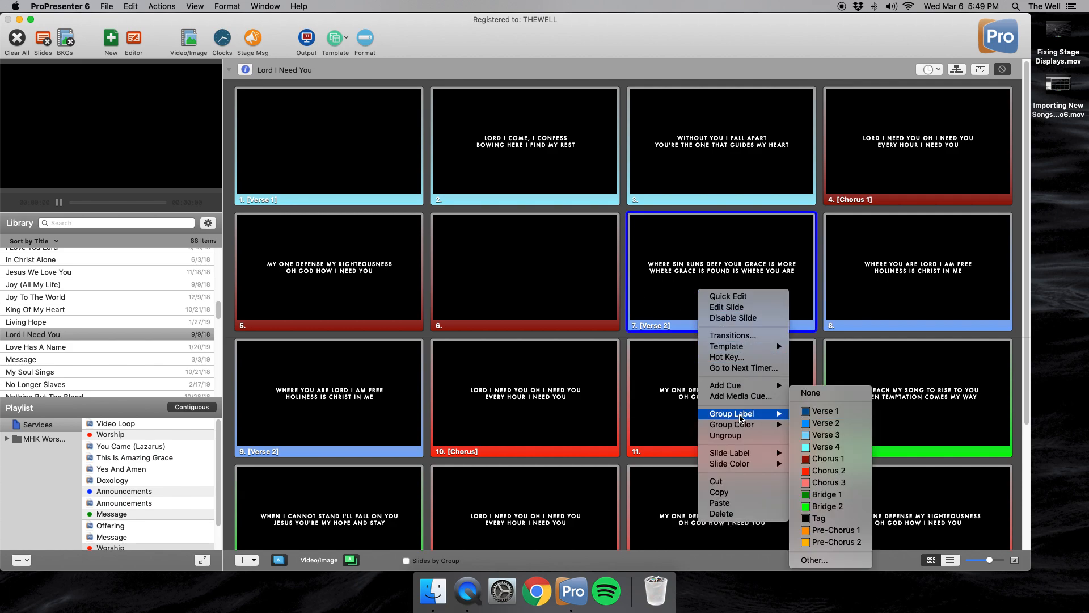
click(808, 429)
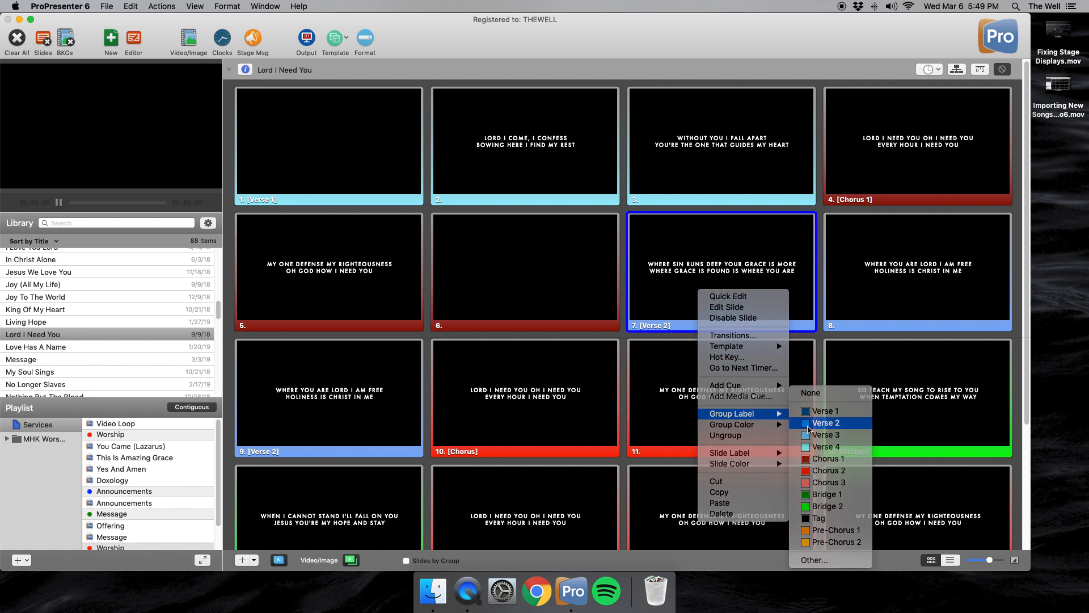
right_click(335, 393)
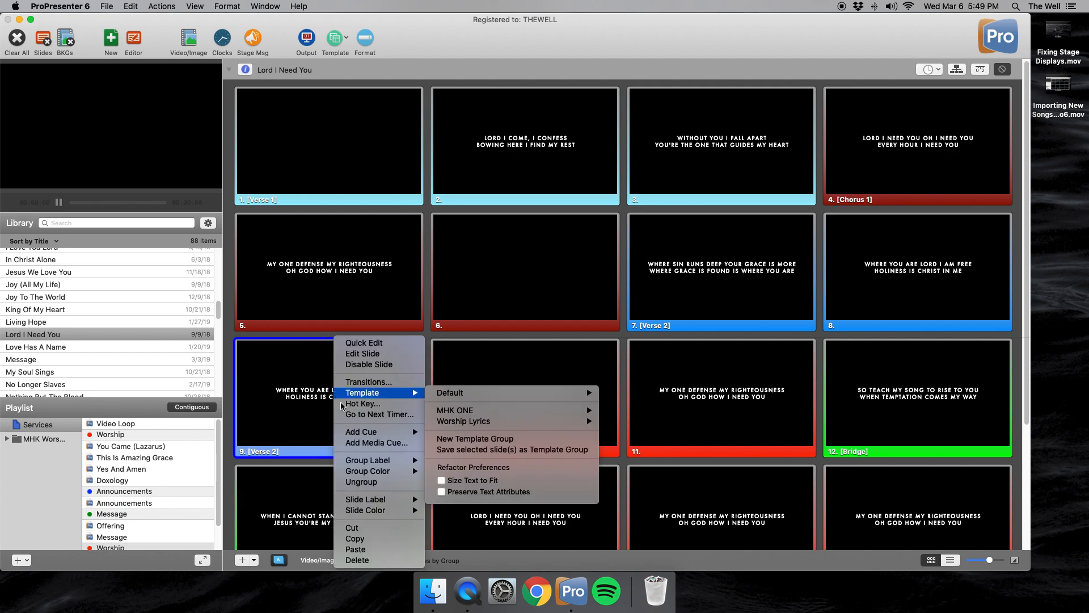
click(362, 482)
- Label the group starting at slide 10 as Chorus 1 and the group starting at slide 12 as Bridge 1
scroll(405, 326, down, 2)
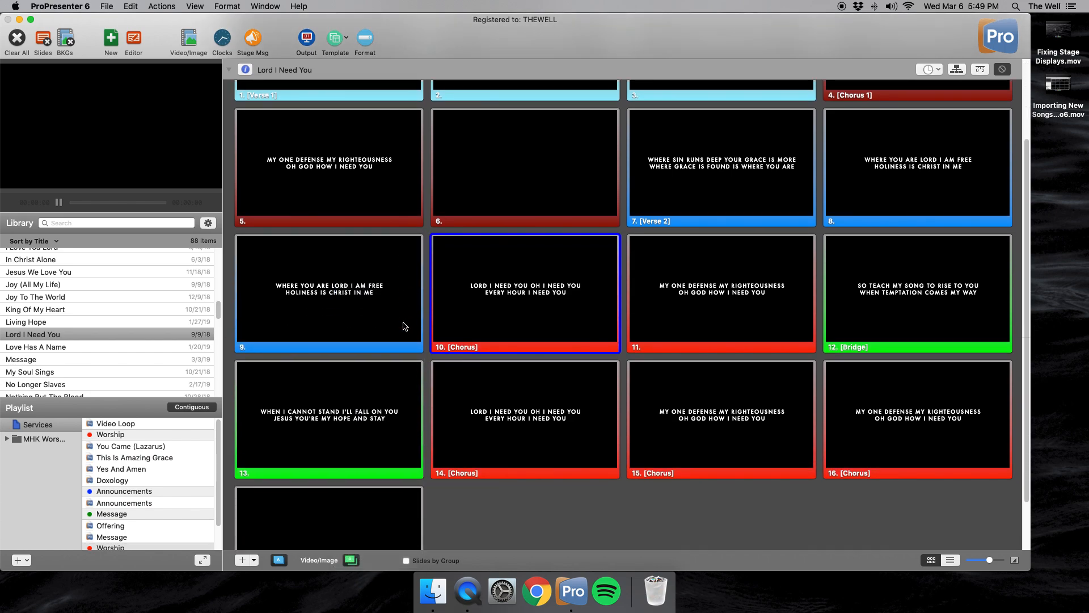
right_click(472, 319)
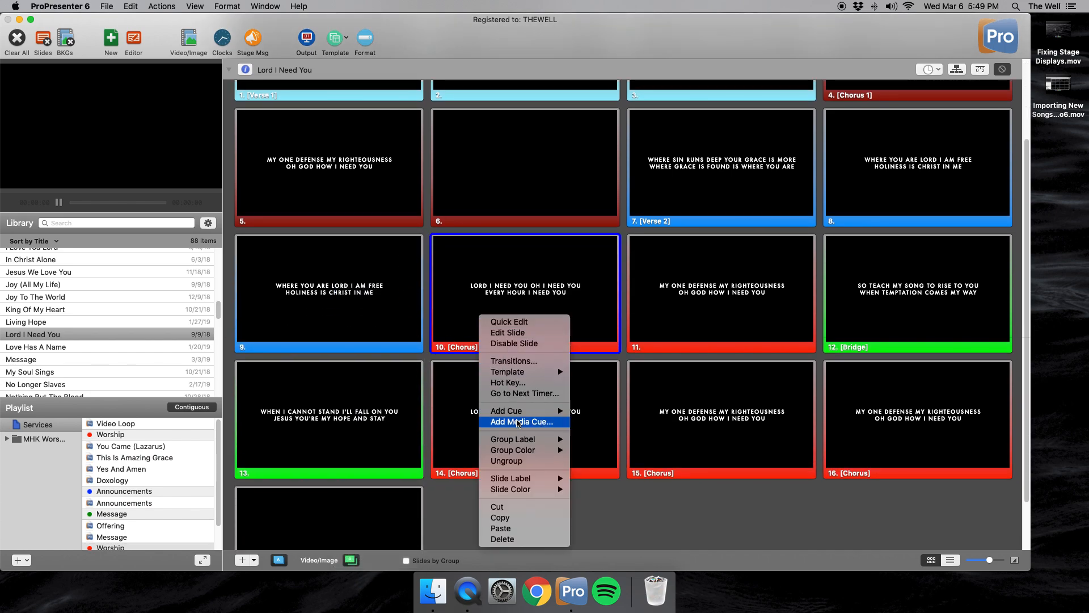
mouse_move(518, 440)
click(600, 459)
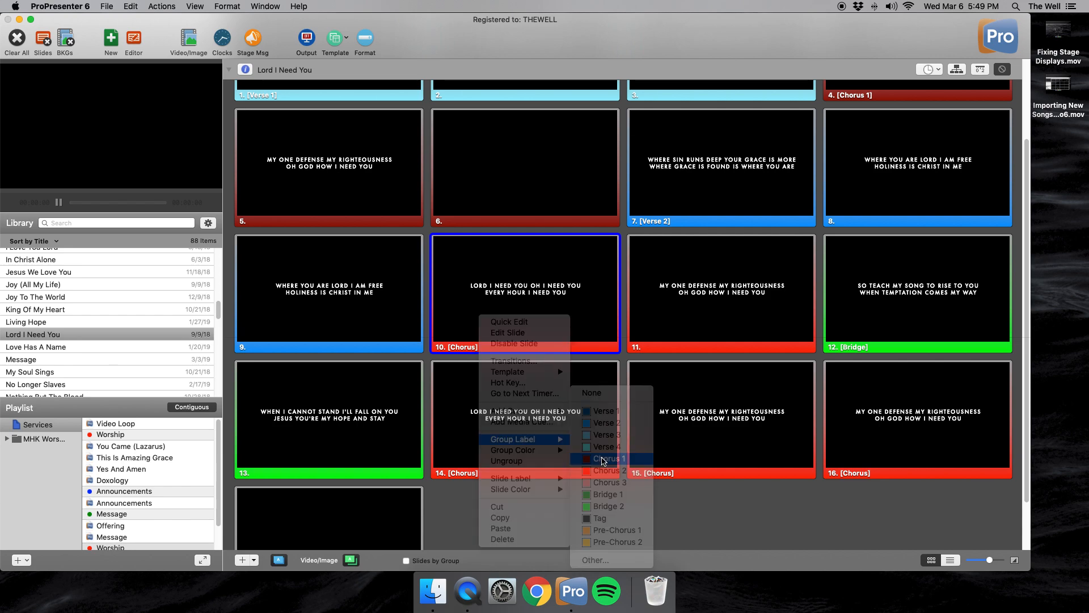
right_click(878, 312)
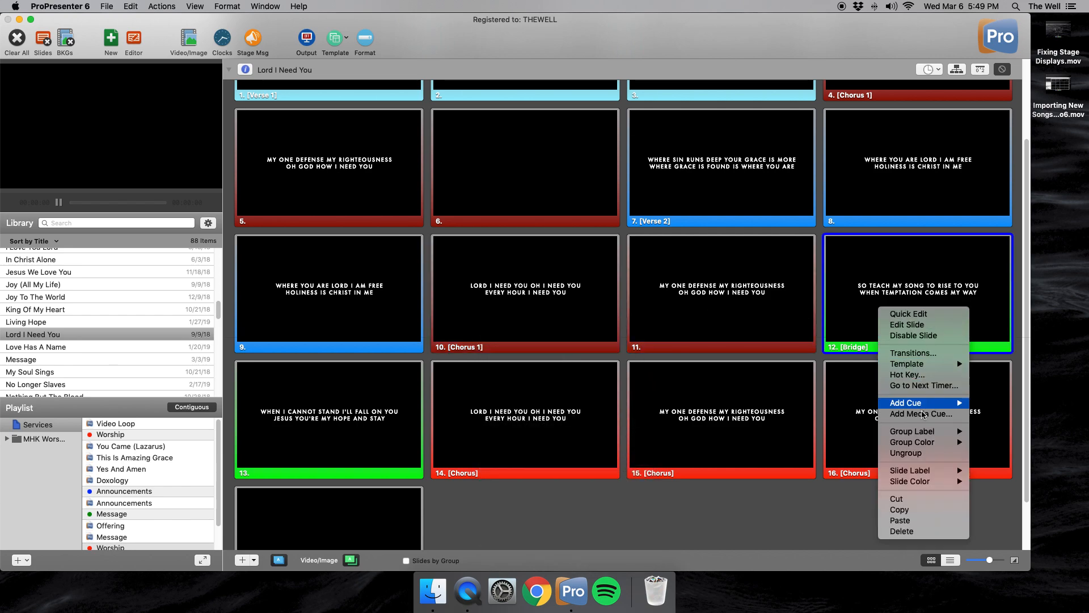
mouse_move(931, 431)
click(1002, 494)
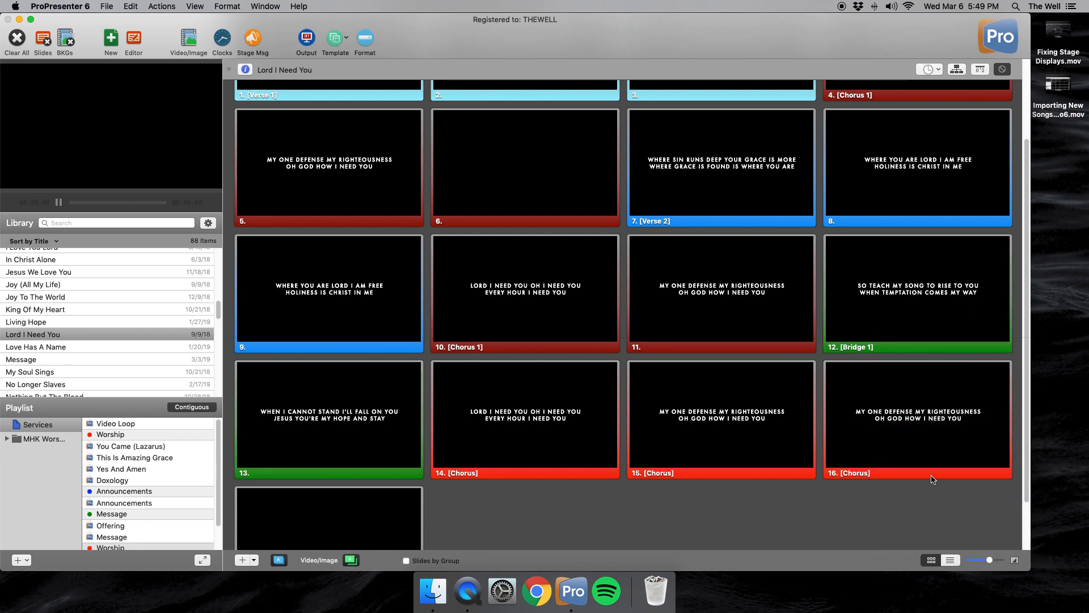
- Give slide 14 the group label Chorus 1 and ungroup slide 15 so it joins that chorus
scroll(514, 508, down, 2)
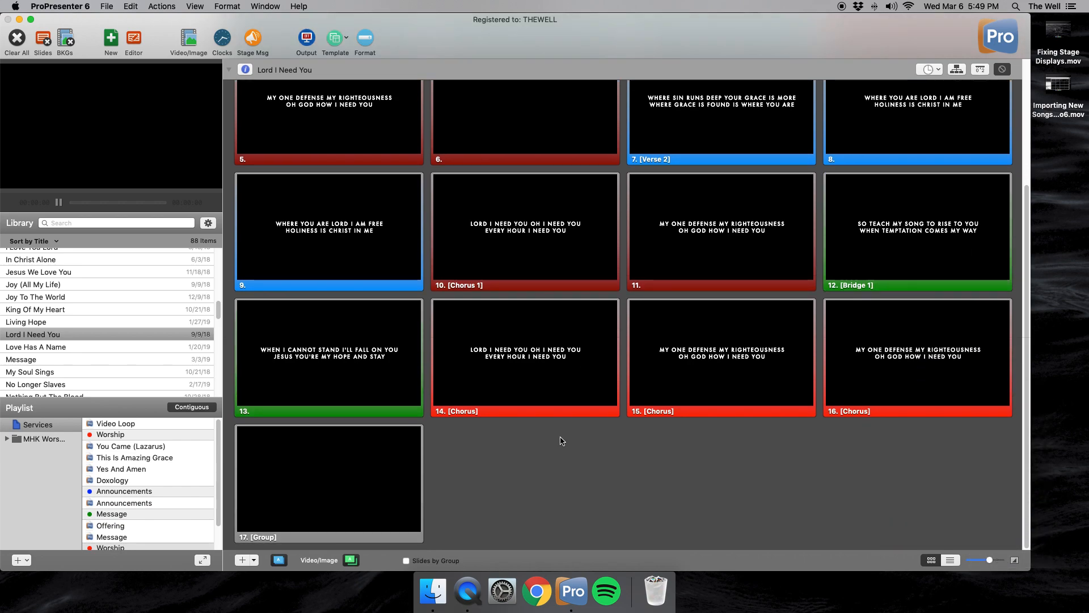
click(491, 388)
right_click(491, 388)
mouse_move(536, 462)
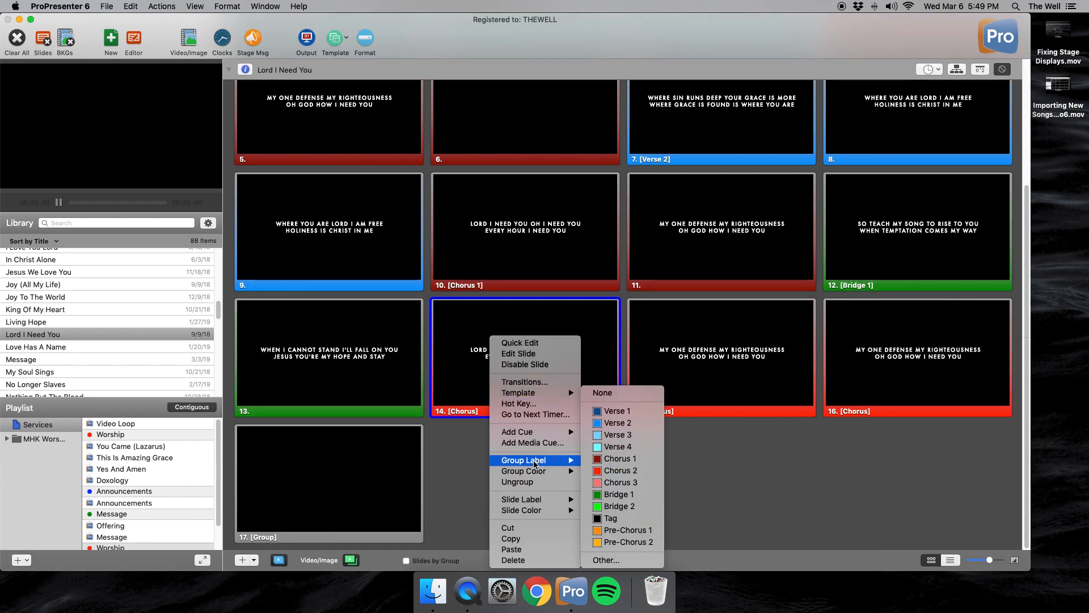
click(610, 460)
right_click(718, 425)
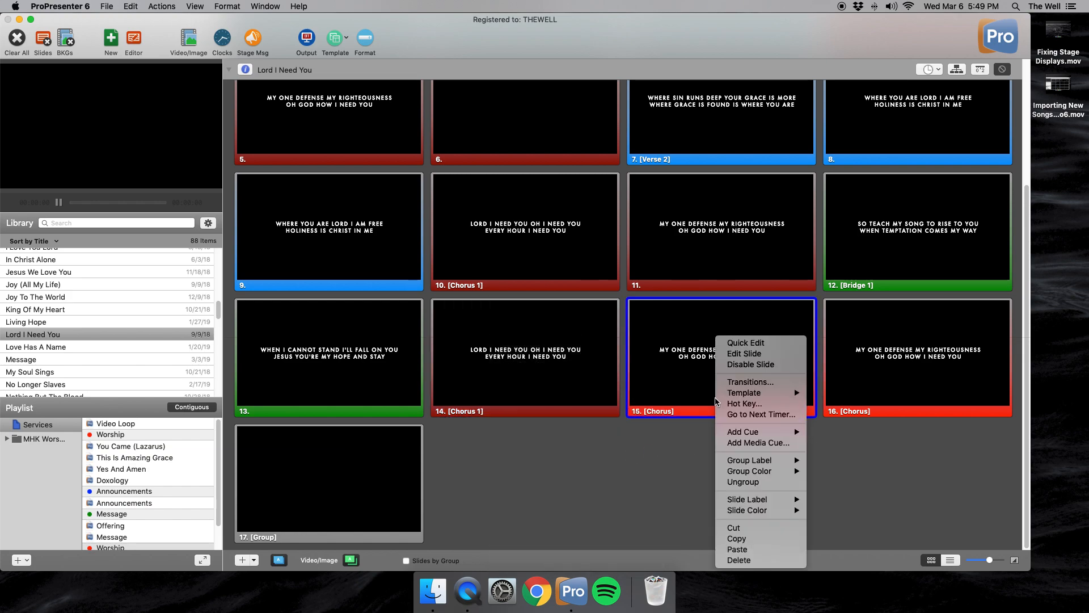
click(745, 482)
- Give slide 16 the group label Tag and look over the relabelled slides
right_click(876, 400)
mouse_move(903, 459)
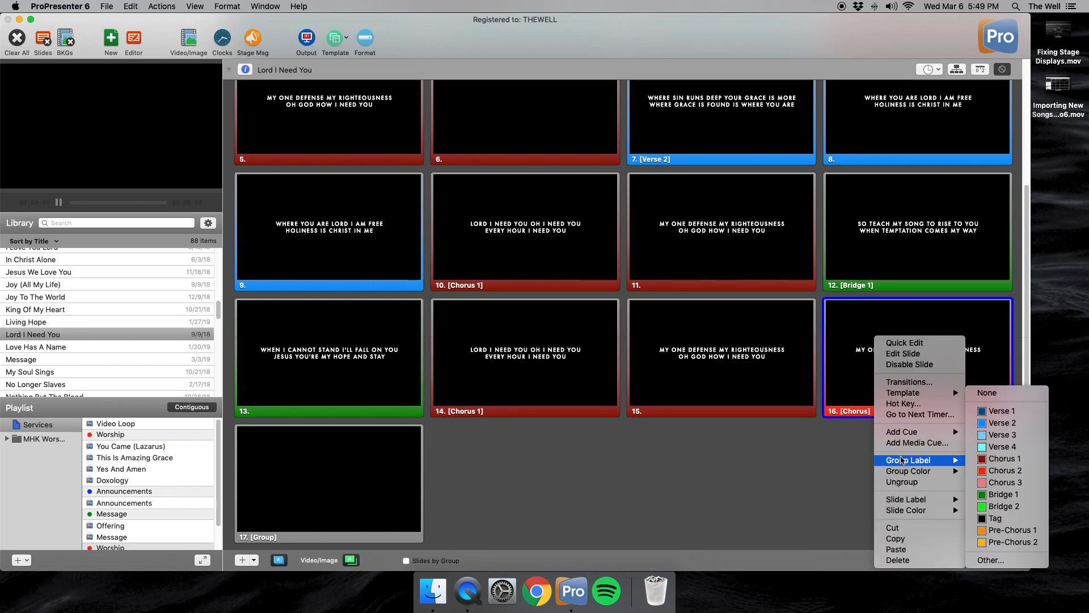
click(996, 518)
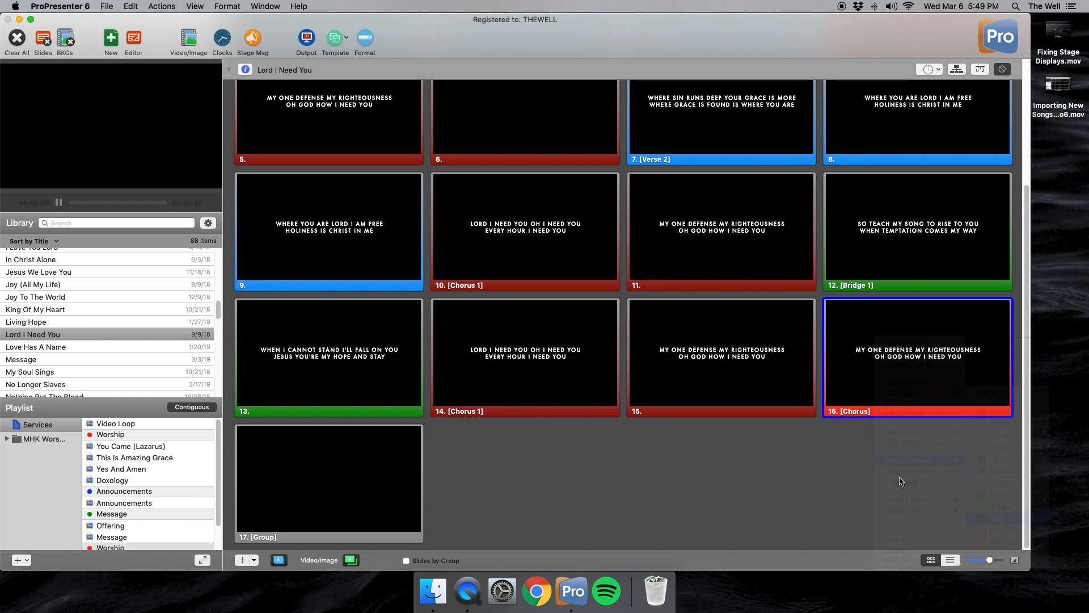
scroll(631, 453, up, 6)
scroll(623, 453, down, 4)
scroll(621, 457, up, 3)
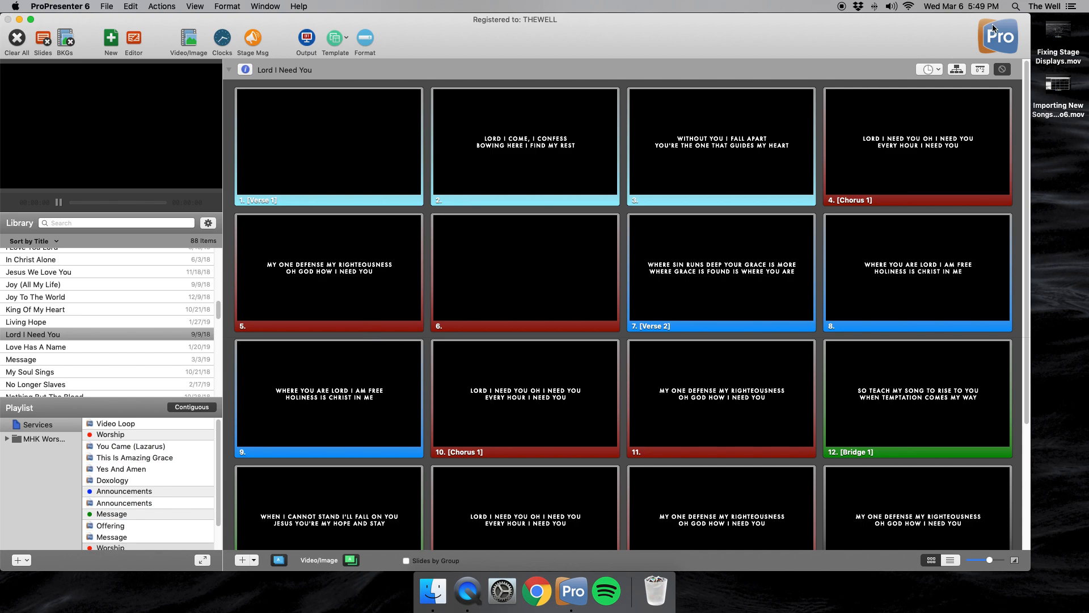
- Show the song's arrangement and move the Verse 2 group ahead of the first Chorus 1 group
click(958, 71)
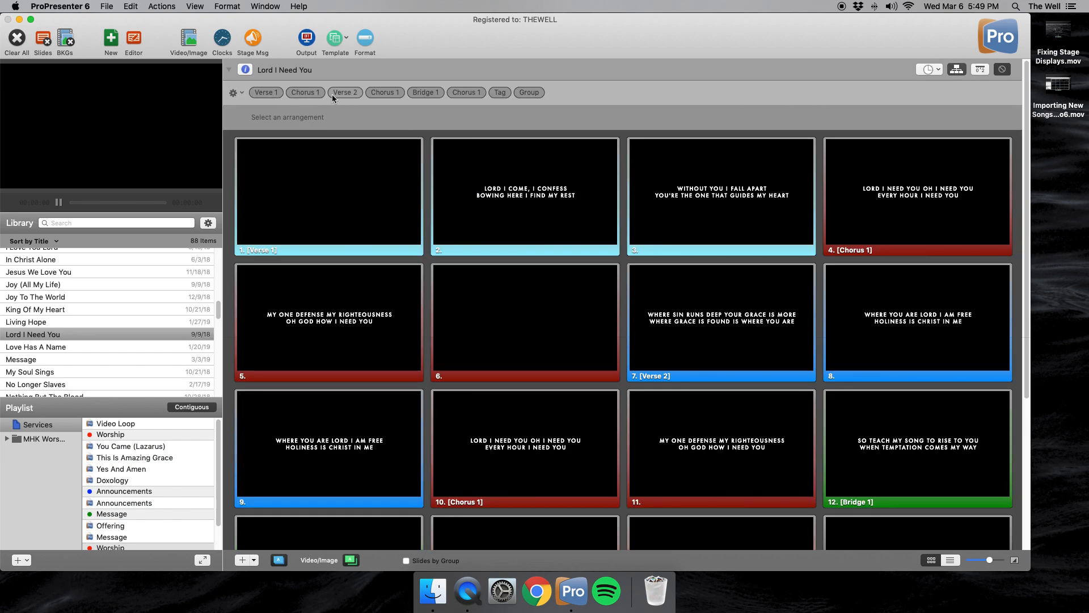
mouse_move(346, 93)
mouse_down()
mouse_move(310, 93)
mouse_move(345, 95)
mouse_up()
drag(349, 93, 290, 93)
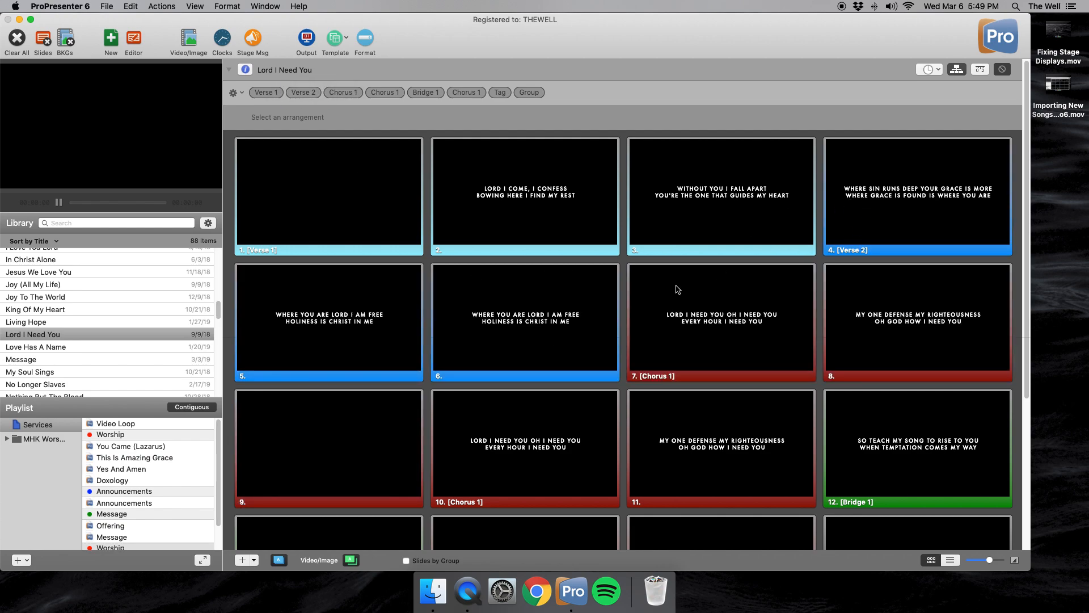
- Move the Verse 2 group back behind the first Chorus 1 group and hide the arrangement
drag(303, 93, 365, 92)
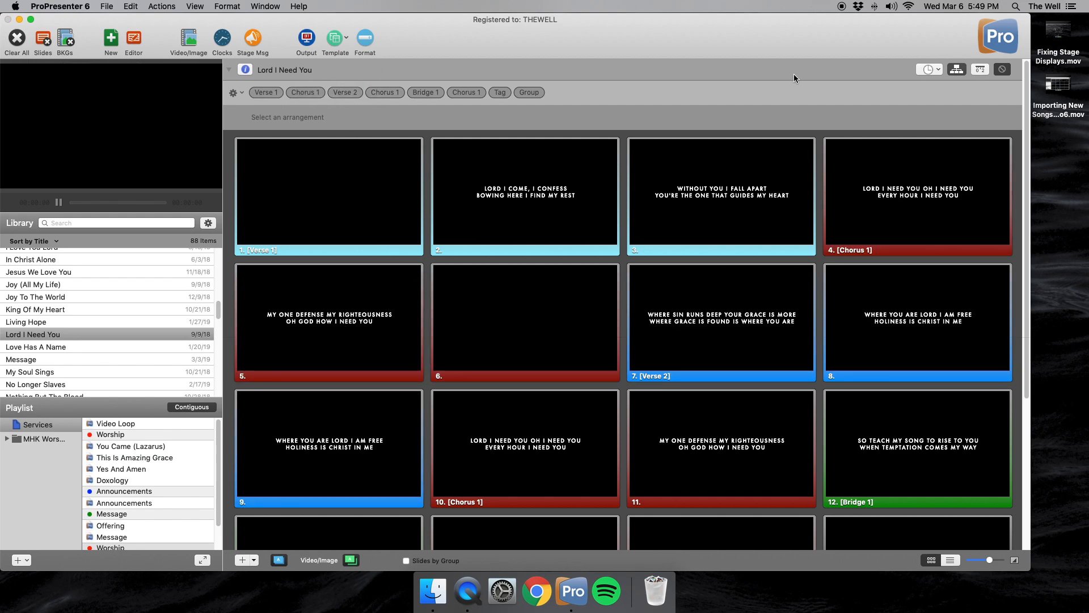
click(957, 70)
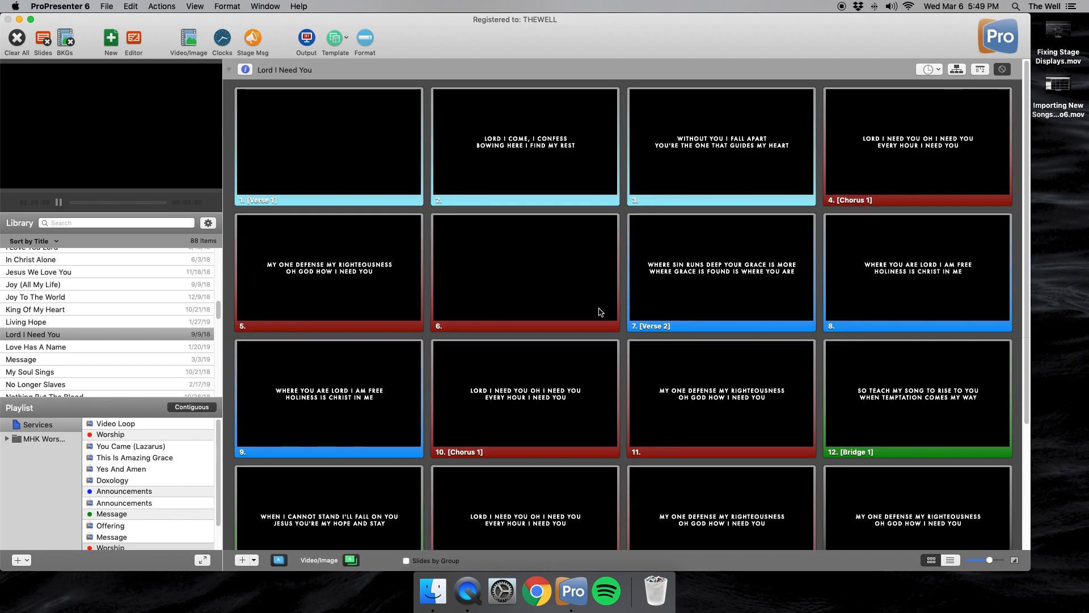
scroll(626, 322, down, 3)
scroll(626, 320, up, 3)
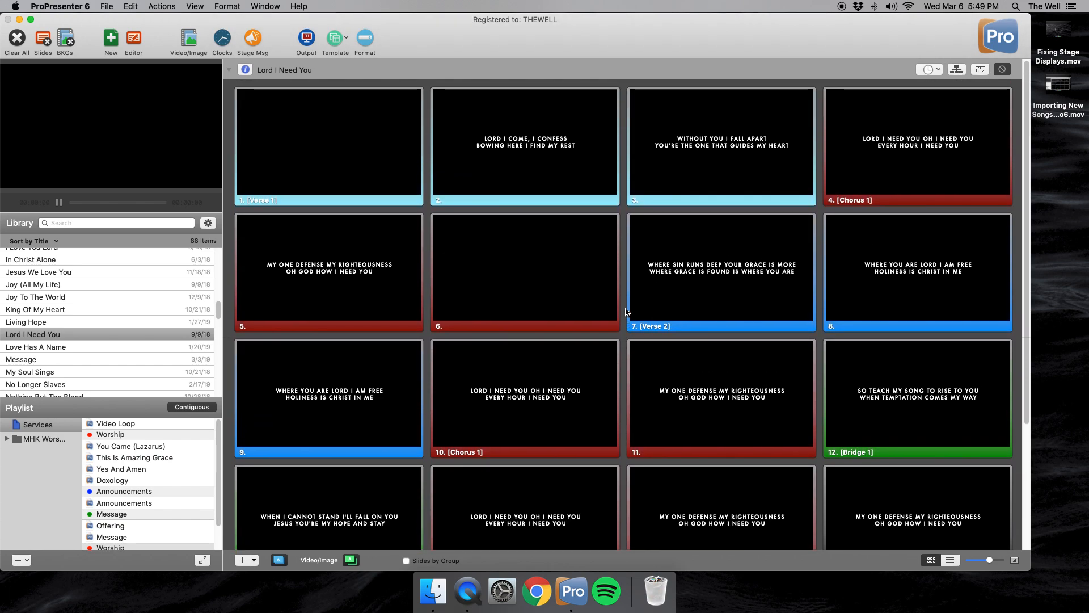
scroll(613, 138, down, 3)
scroll(592, 212, up, 3)
super+click(372, 170)
super+click(486, 165)
super+click(659, 164)
click(624, 211)
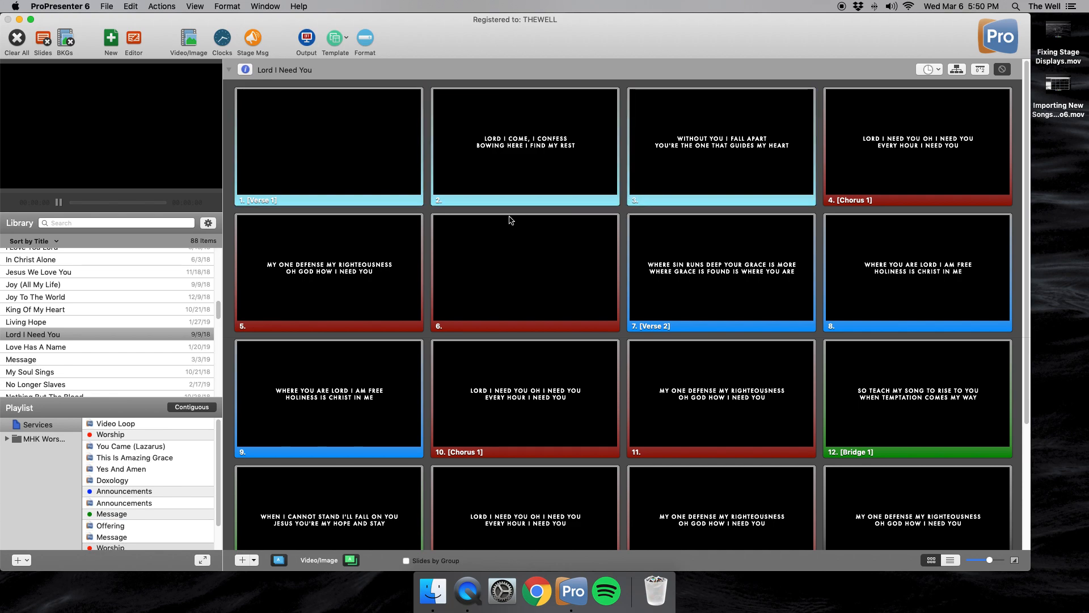
- Select the three slides of the Verse 1 group and copy them
drag(411, 217, 716, 157)
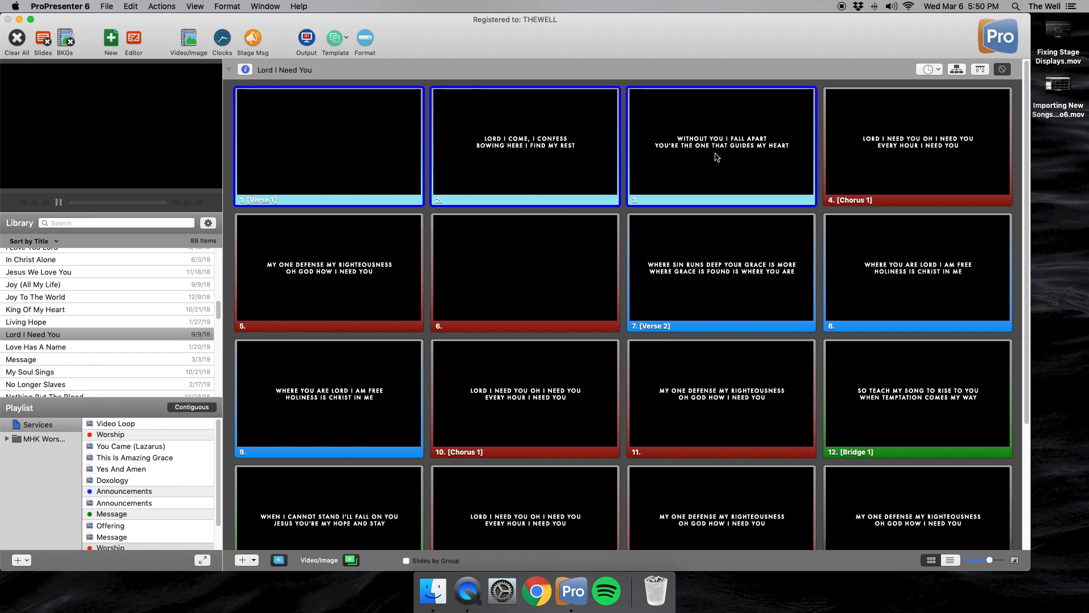
drag(624, 217, 372, 176)
right_click(459, 179)
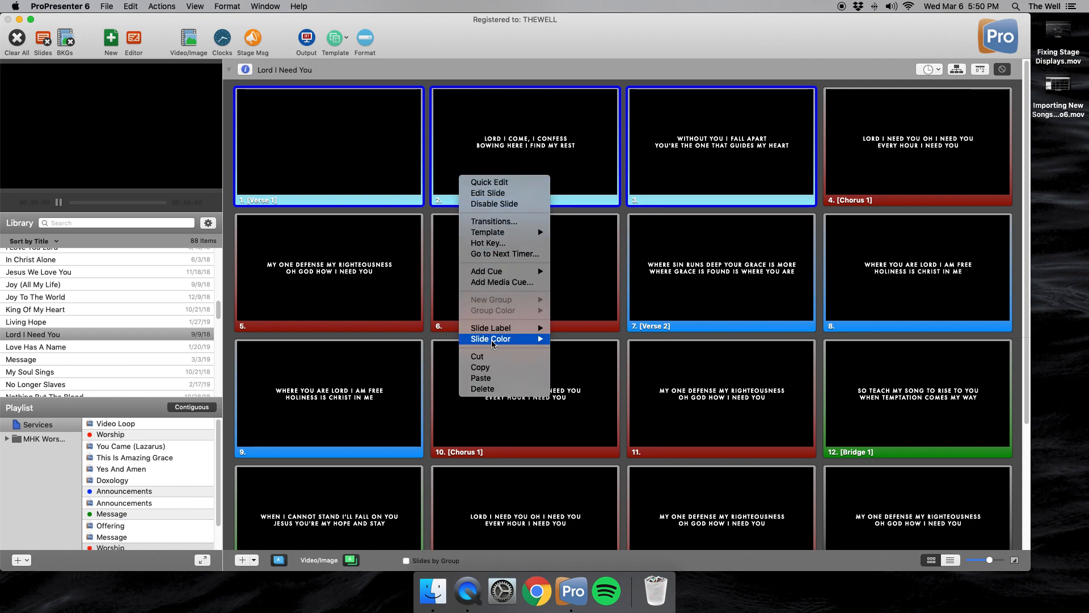
click(482, 369)
- Paste the copied Verse 1 slides after slide 3 and check the group order in the song's arrangement
right_click(611, 217)
click(622, 209)
click(623, 210)
click(689, 205)
right_click(688, 179)
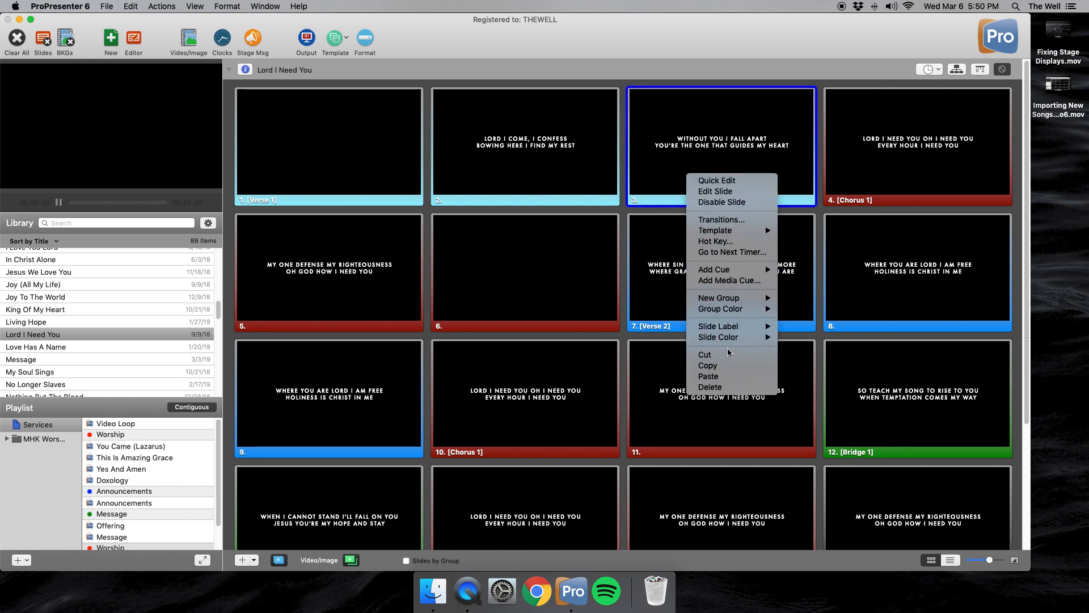
click(709, 377)
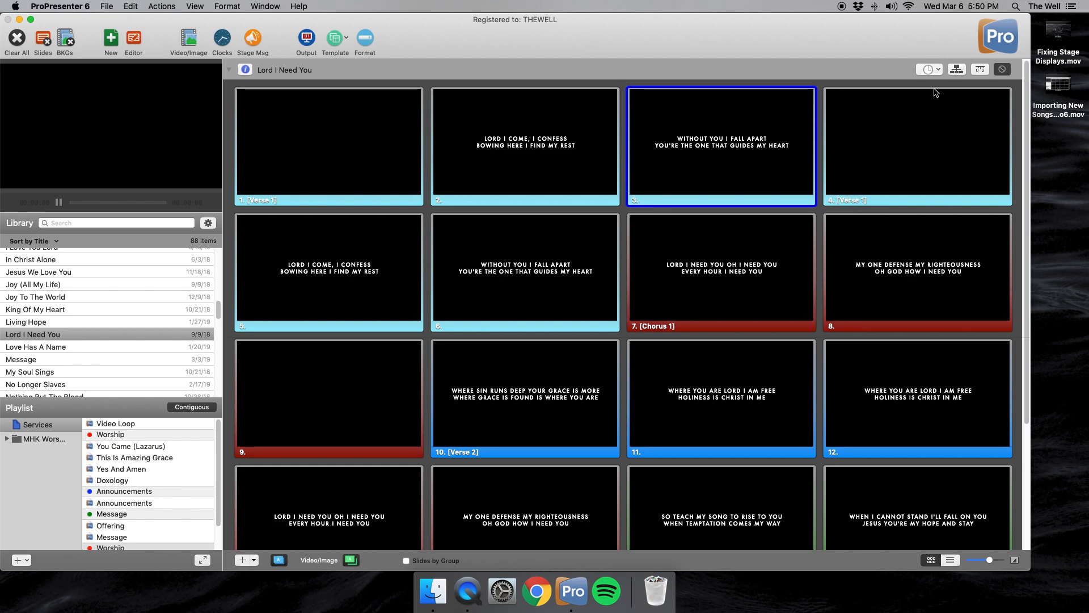
click(957, 70)
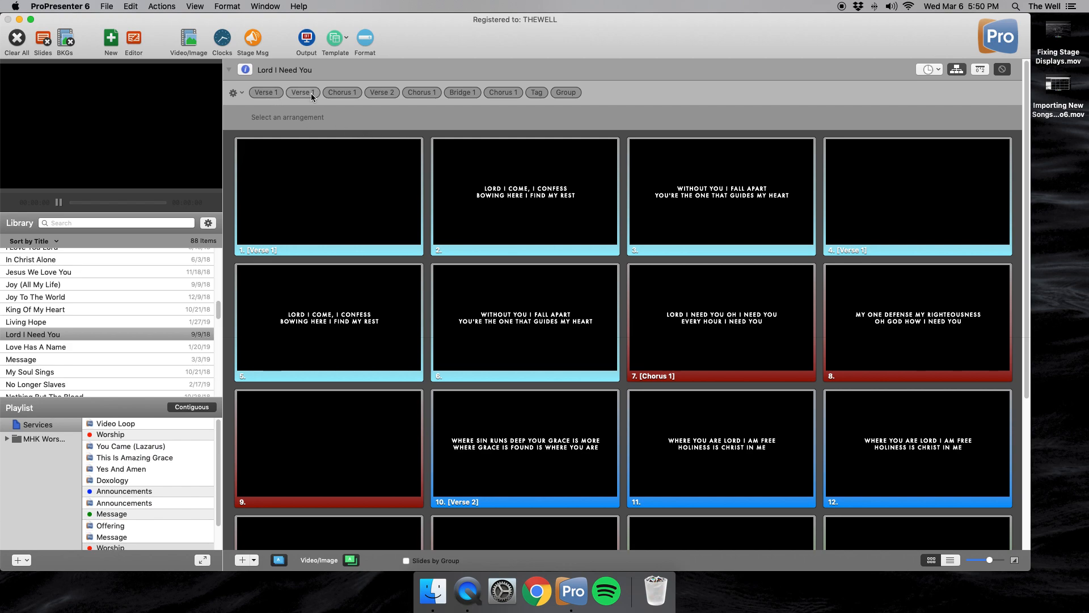
click(959, 69)
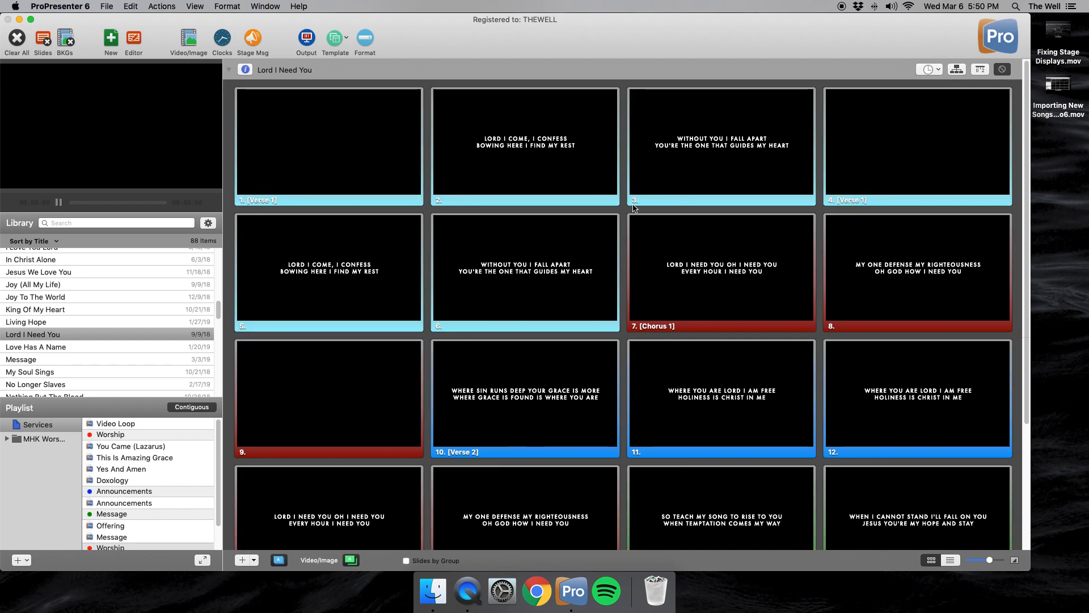
- Copy the Chorus 1 slides 13 and 14 and paste them after slide 14, ahead of the Bridge 1 group
scroll(614, 313, down, 5)
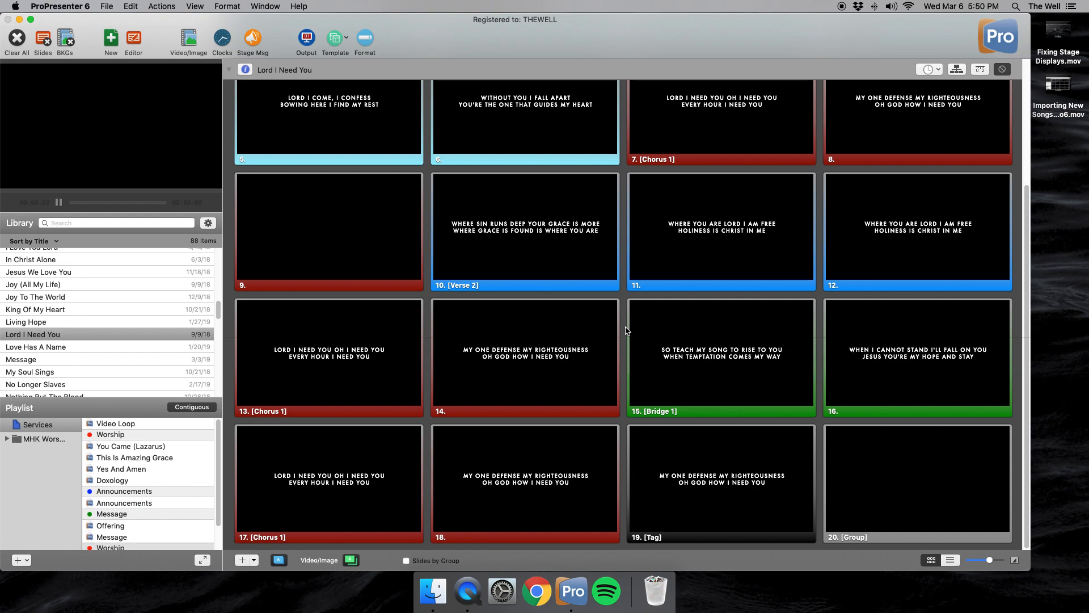
click(402, 403)
shift+click(483, 388)
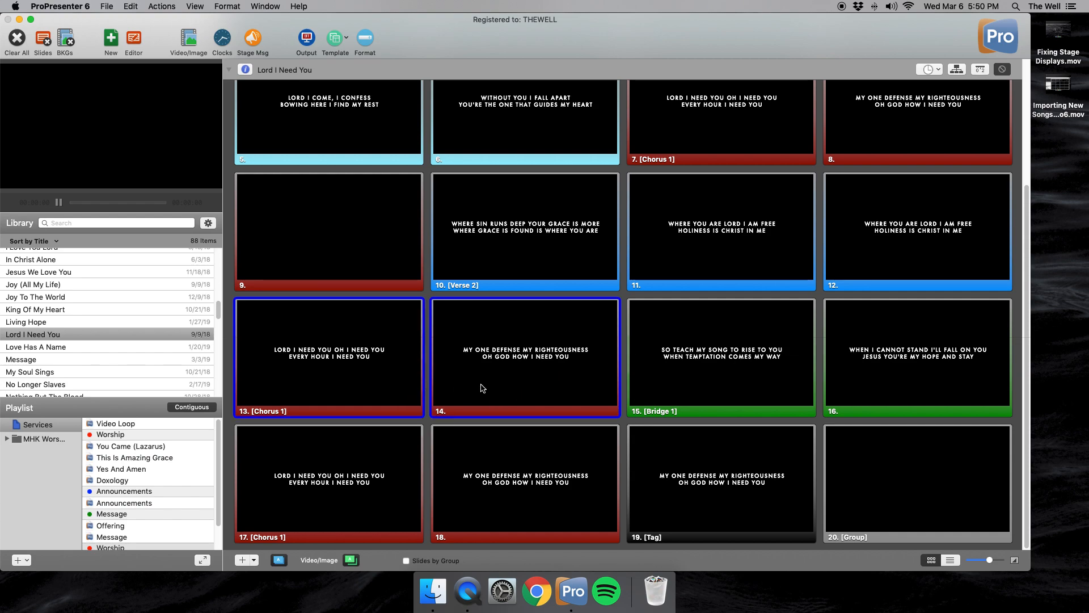
right_click(376, 384)
click(395, 538)
click(627, 426)
click(541, 379)
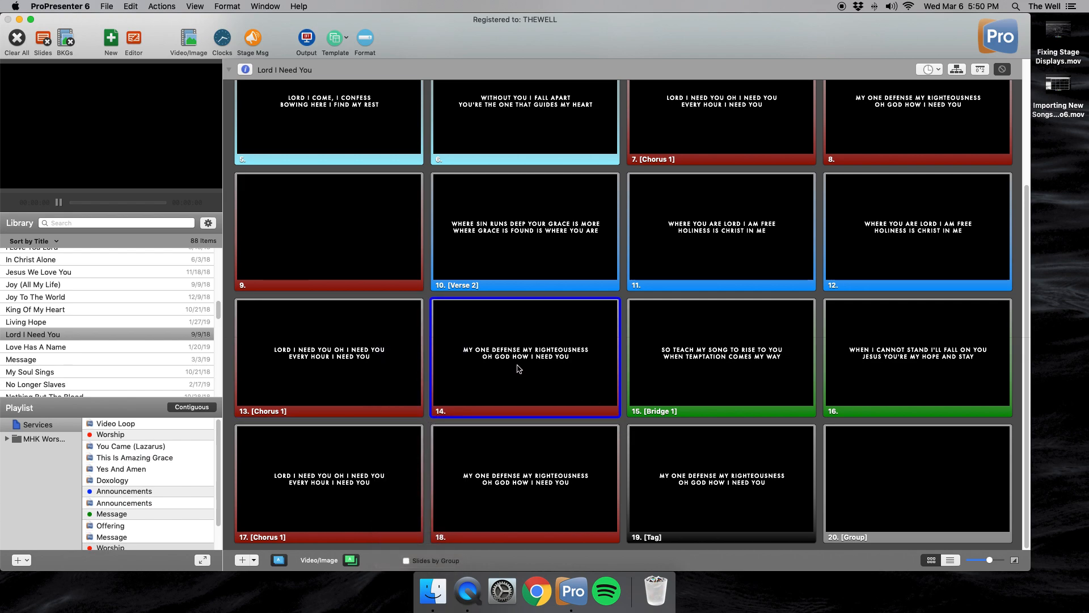
key(super+v)
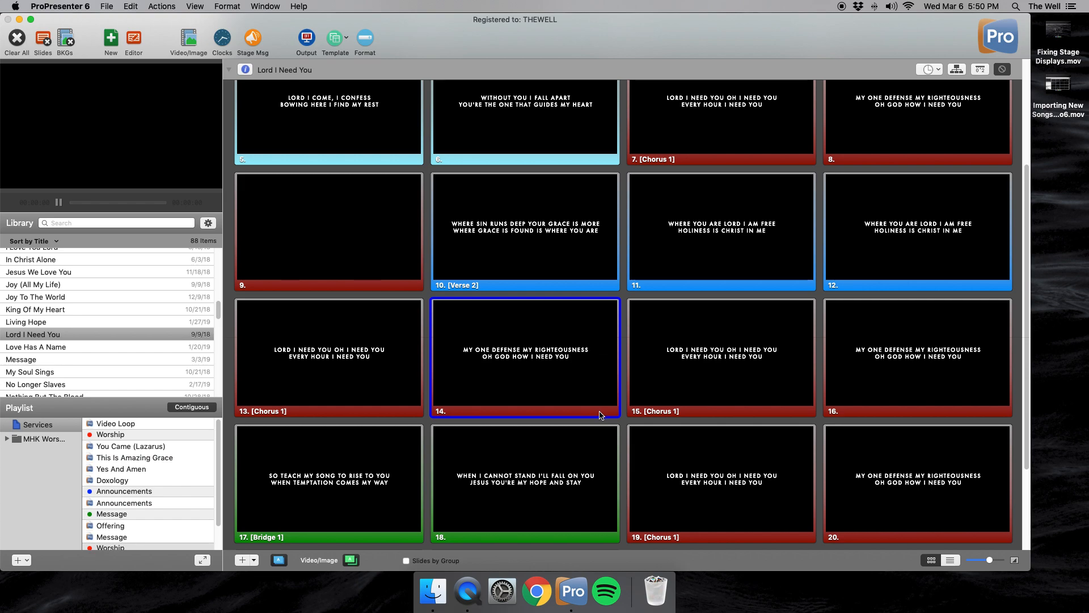
scroll(603, 397, down, 1)
right_click(601, 381)
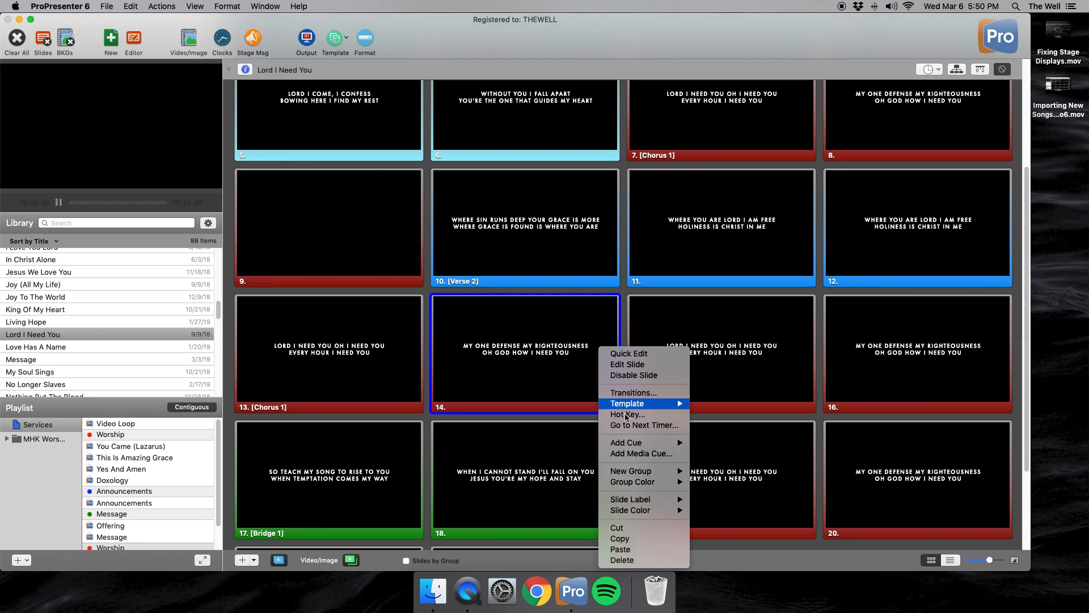
click(820, 422)
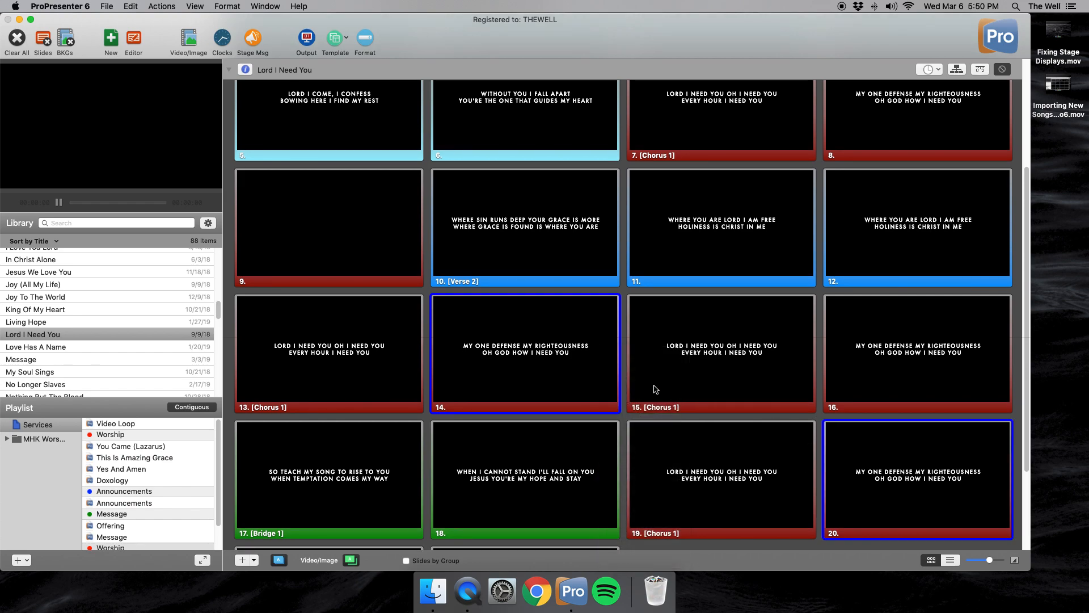
scroll(636, 386, down, 4)
scroll(603, 386, up, 5)
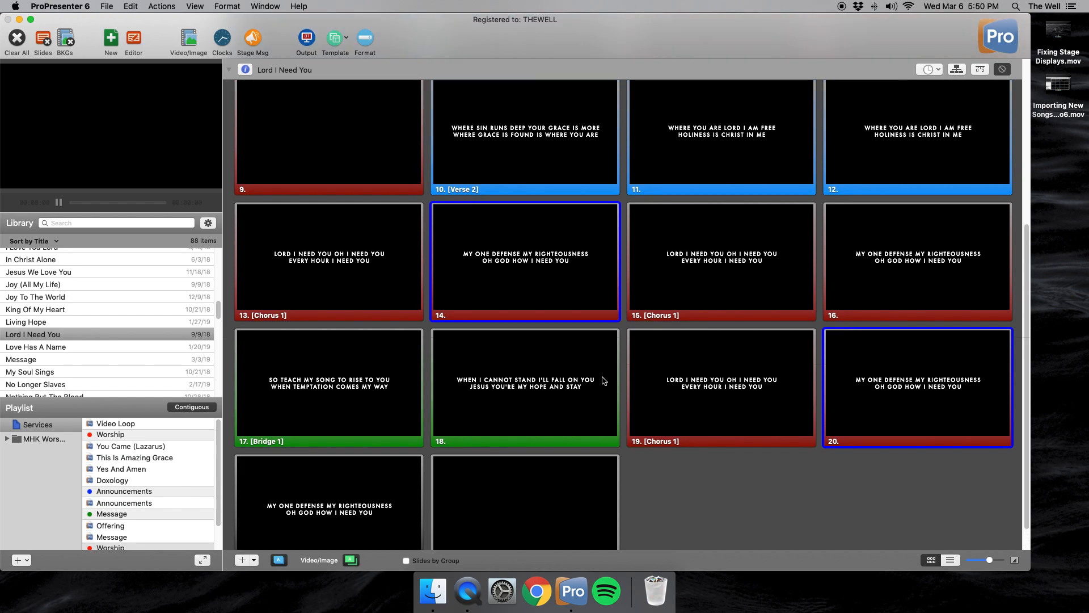